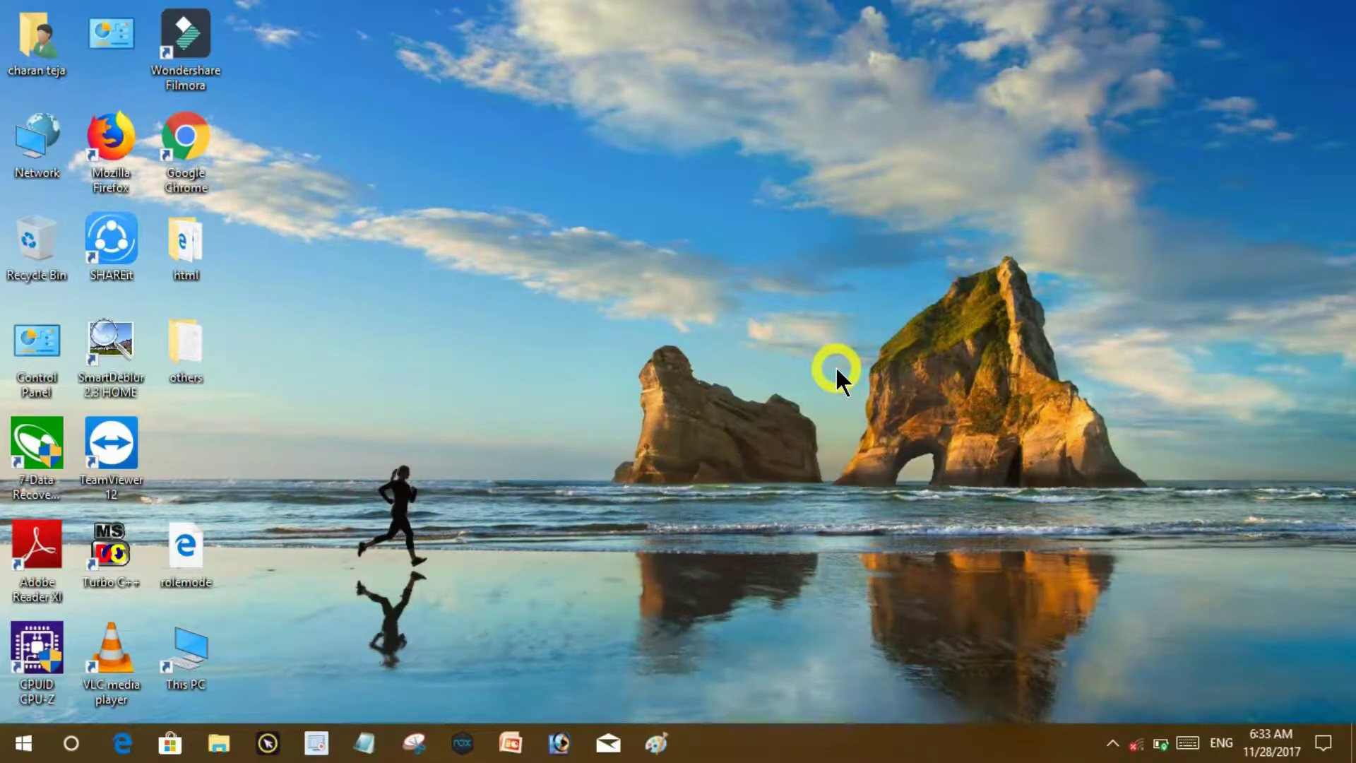
Refresh the Windows desktop from its right-click menu.
right_click(834, 365)
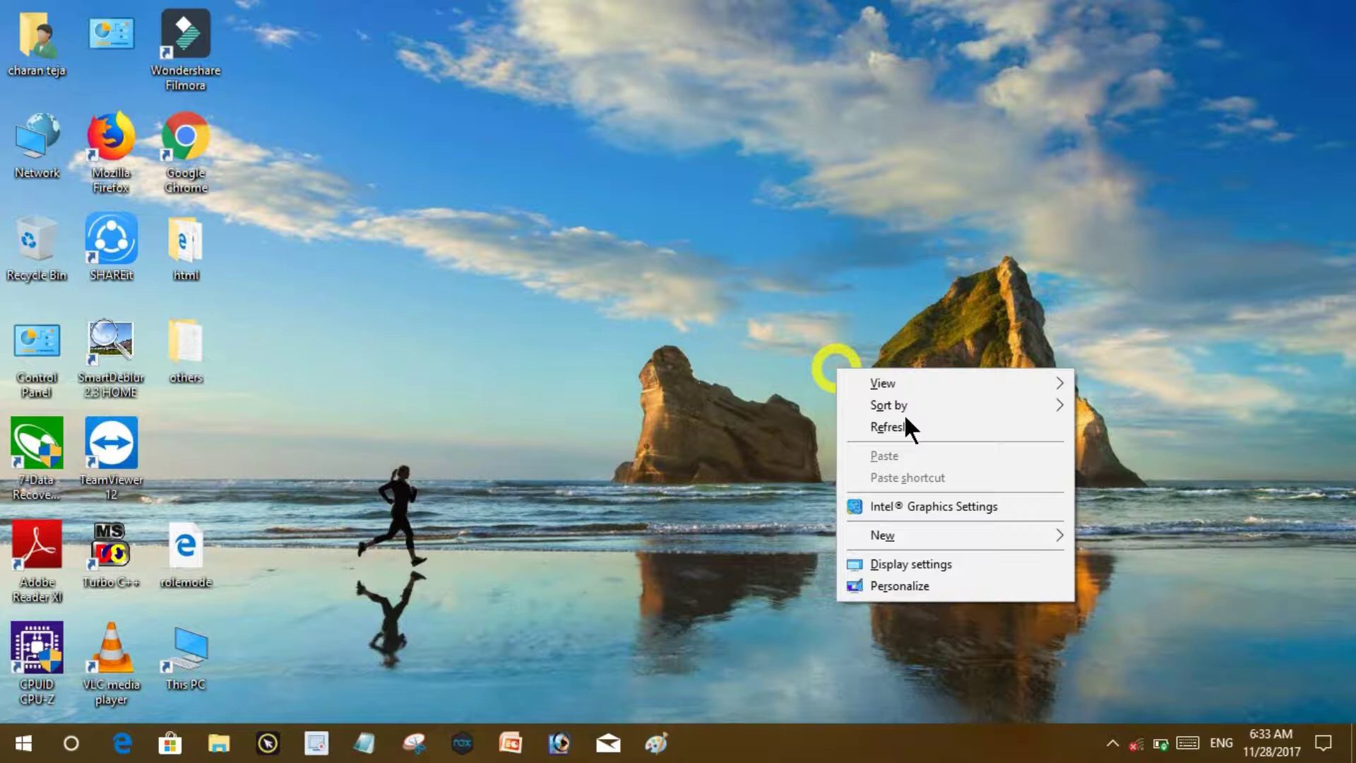
click(912, 422)
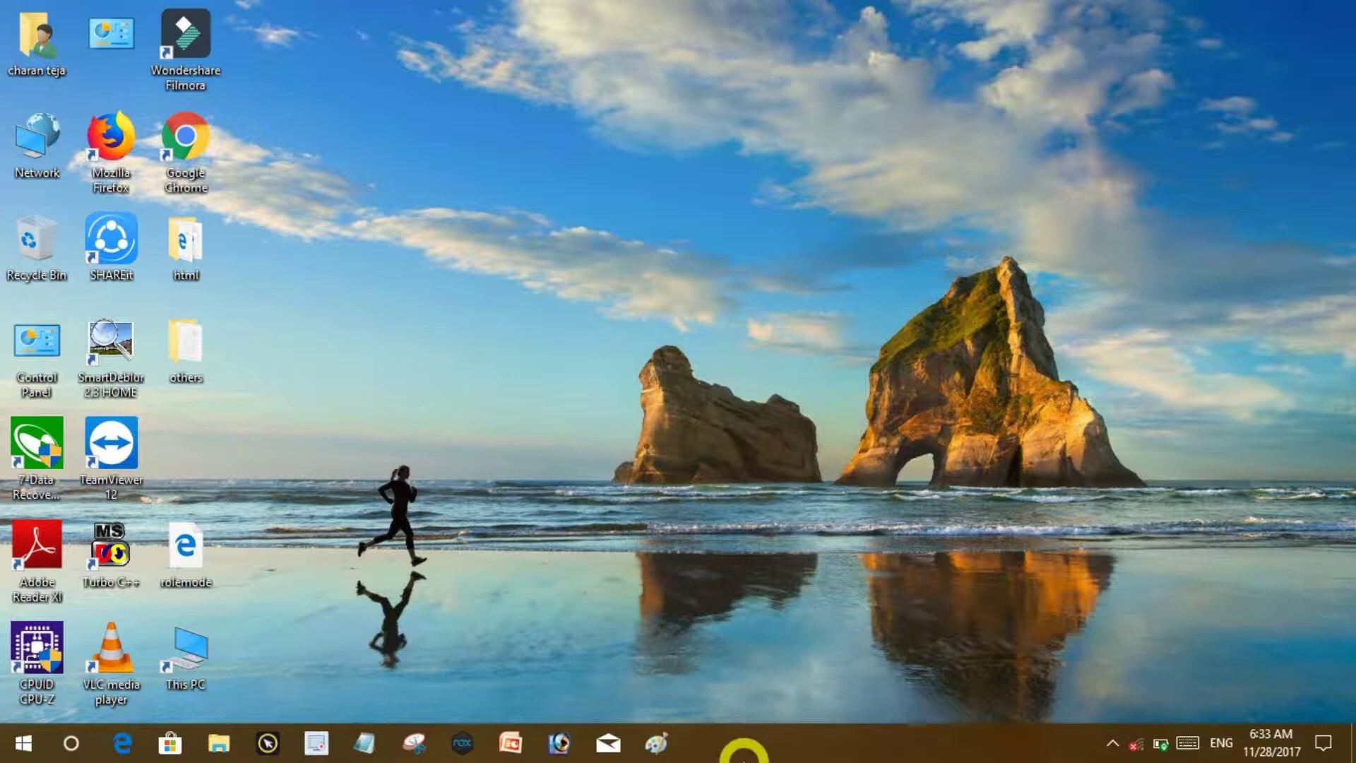
Turn the taskbar's 'Show touch keyboard button' option off and back on.
right_click(745, 752)
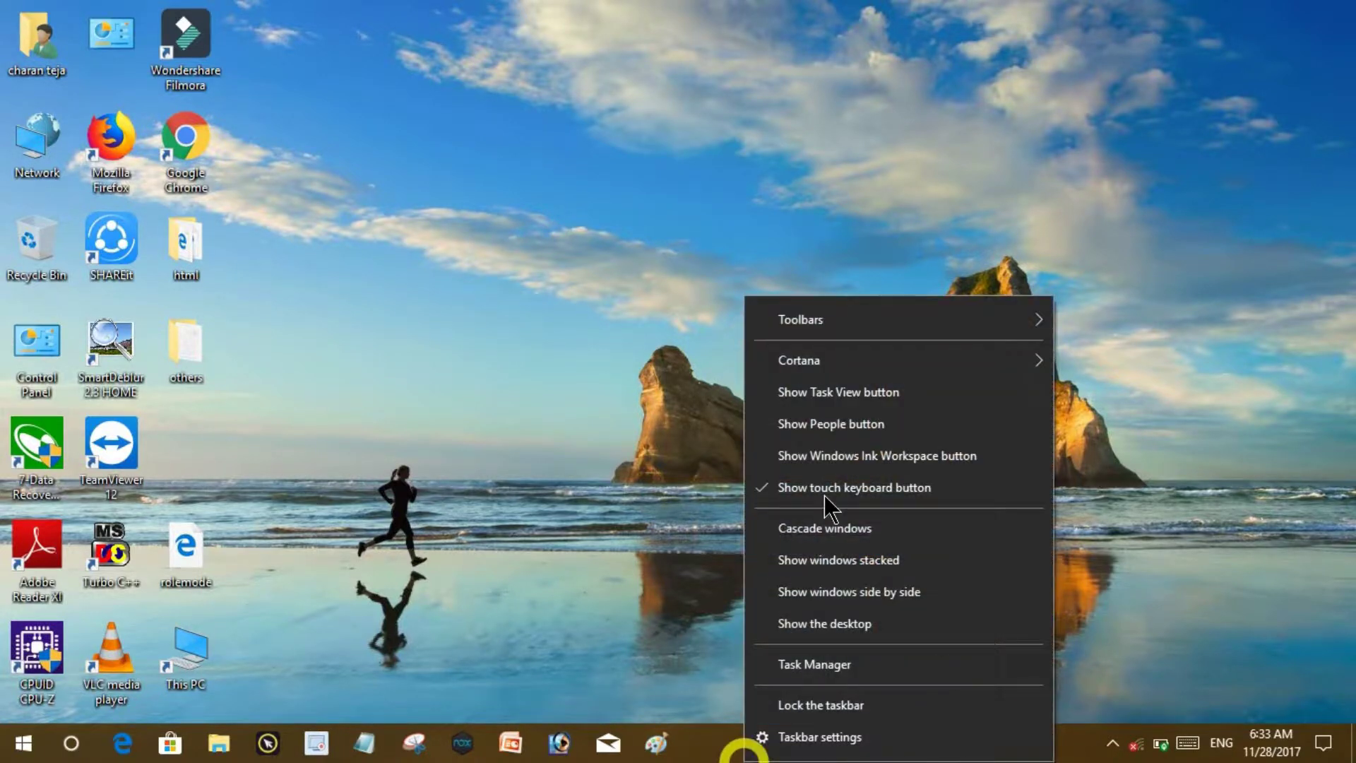
click(851, 485)
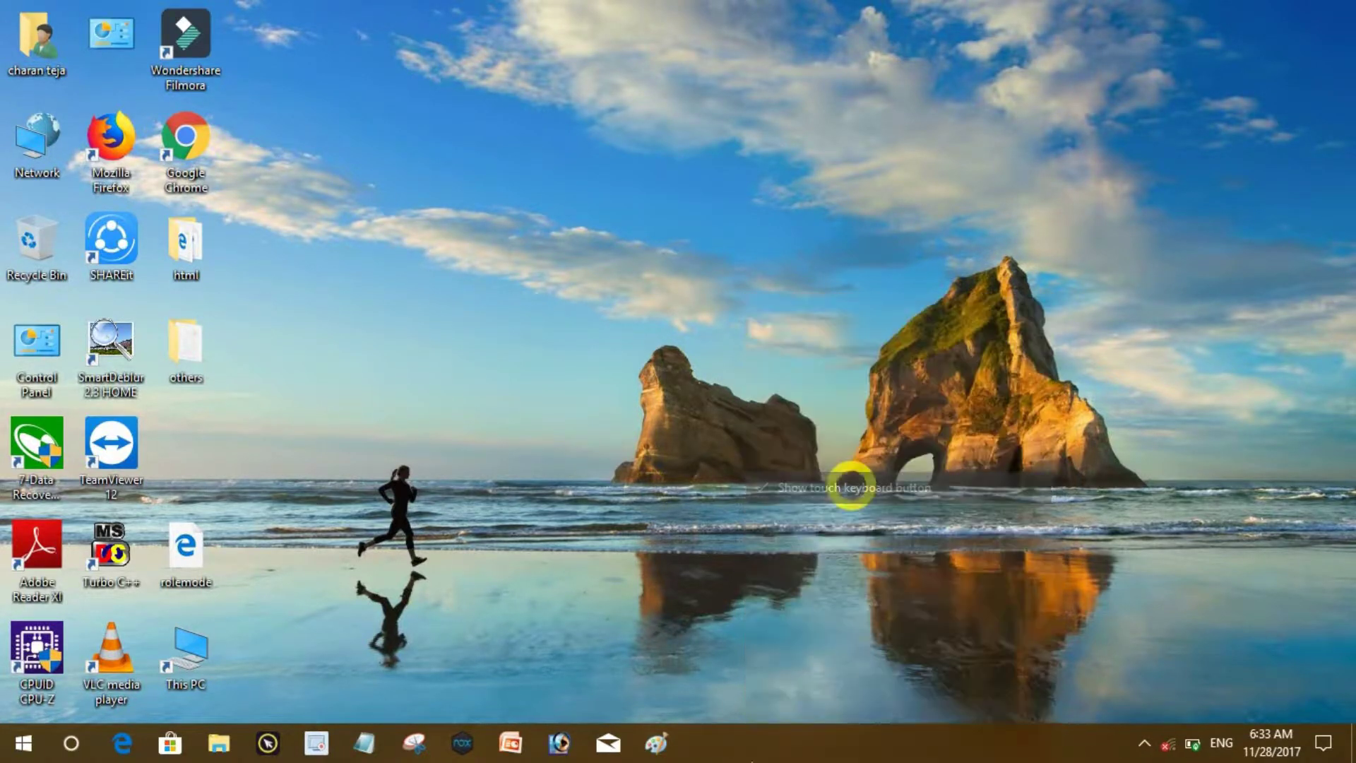
right_click(823, 741)
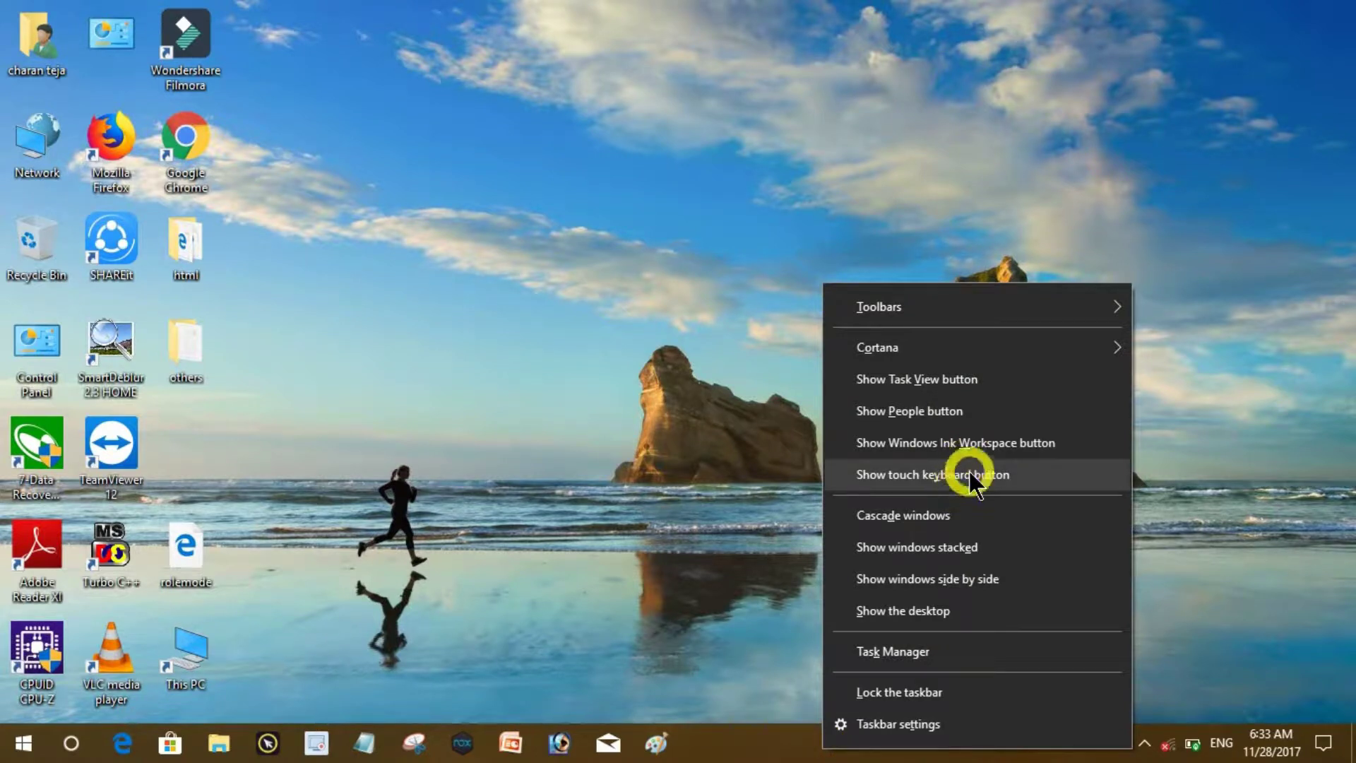
click(861, 477)
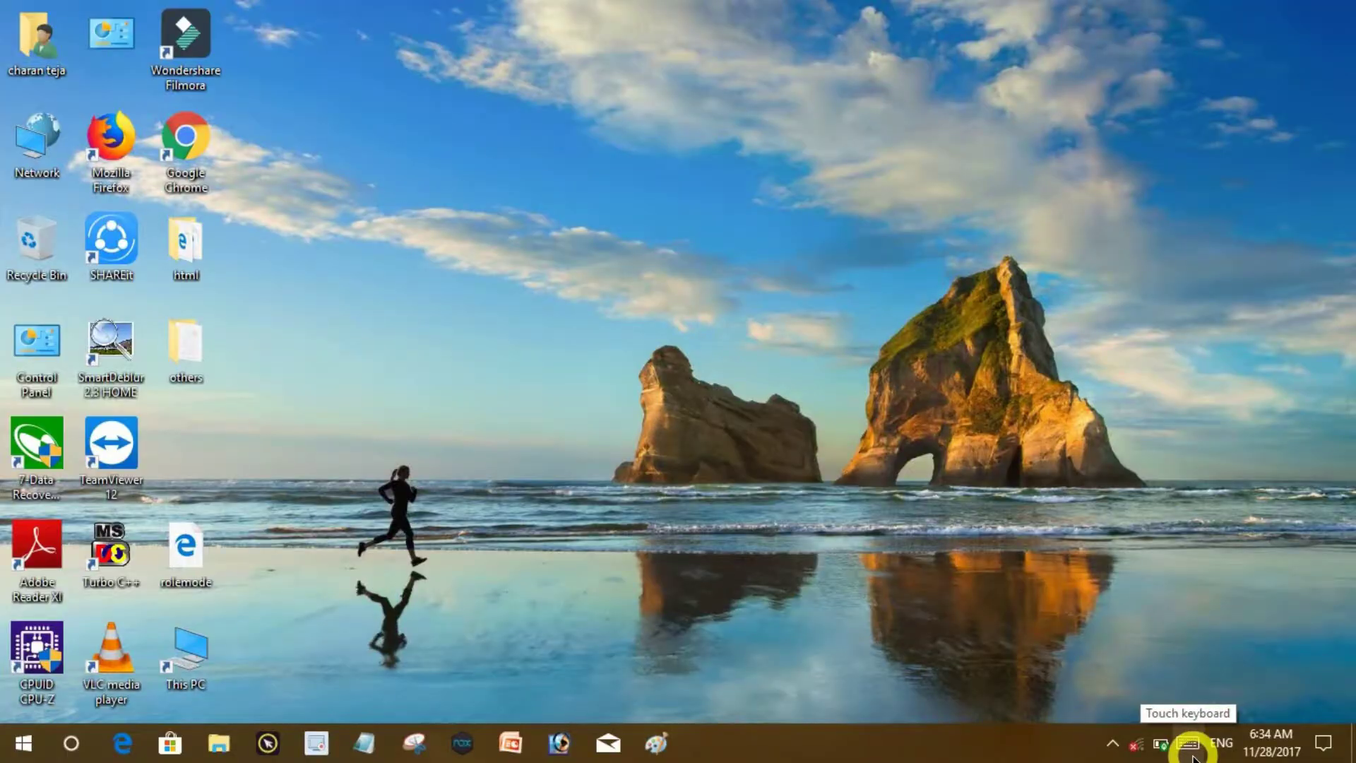
Refresh the desktop and launch Notepad through the Win+R Run dialog.
right_click(811, 455)
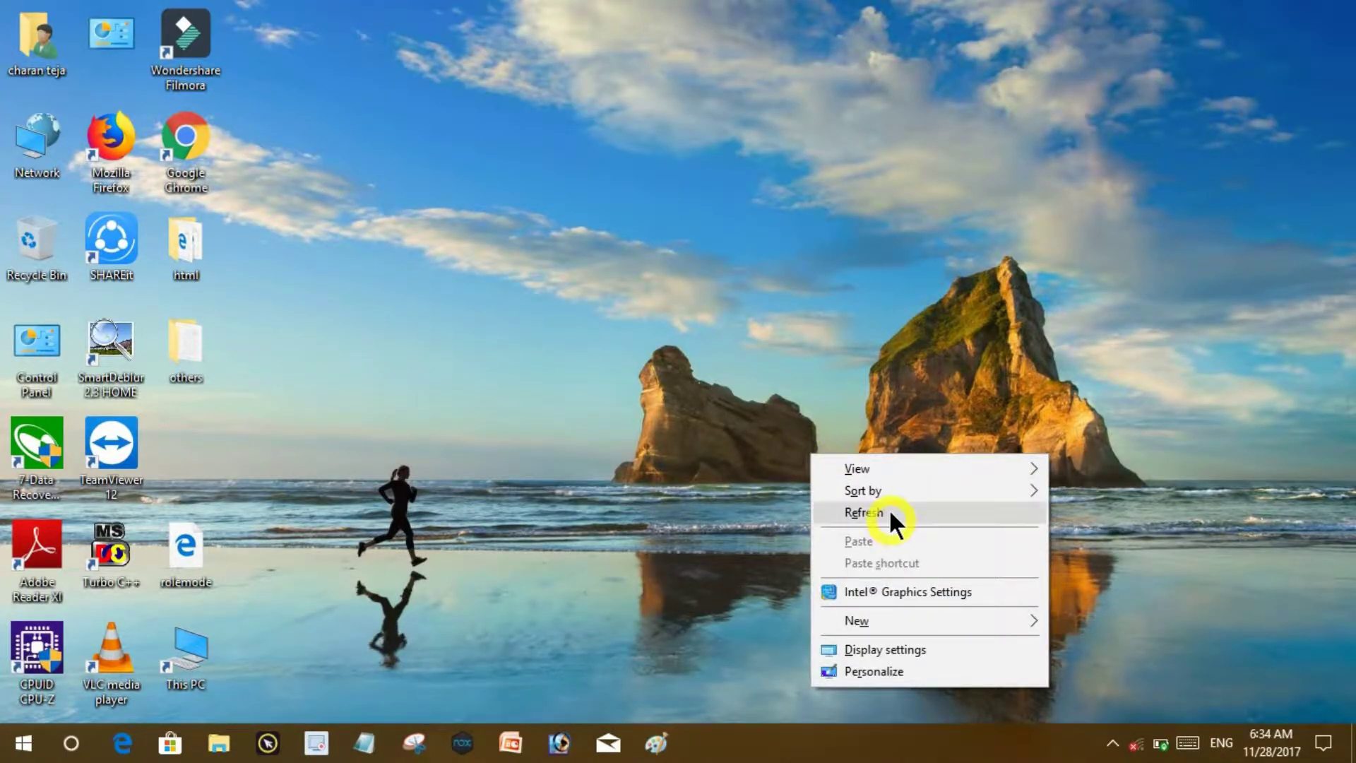
click(888, 510)
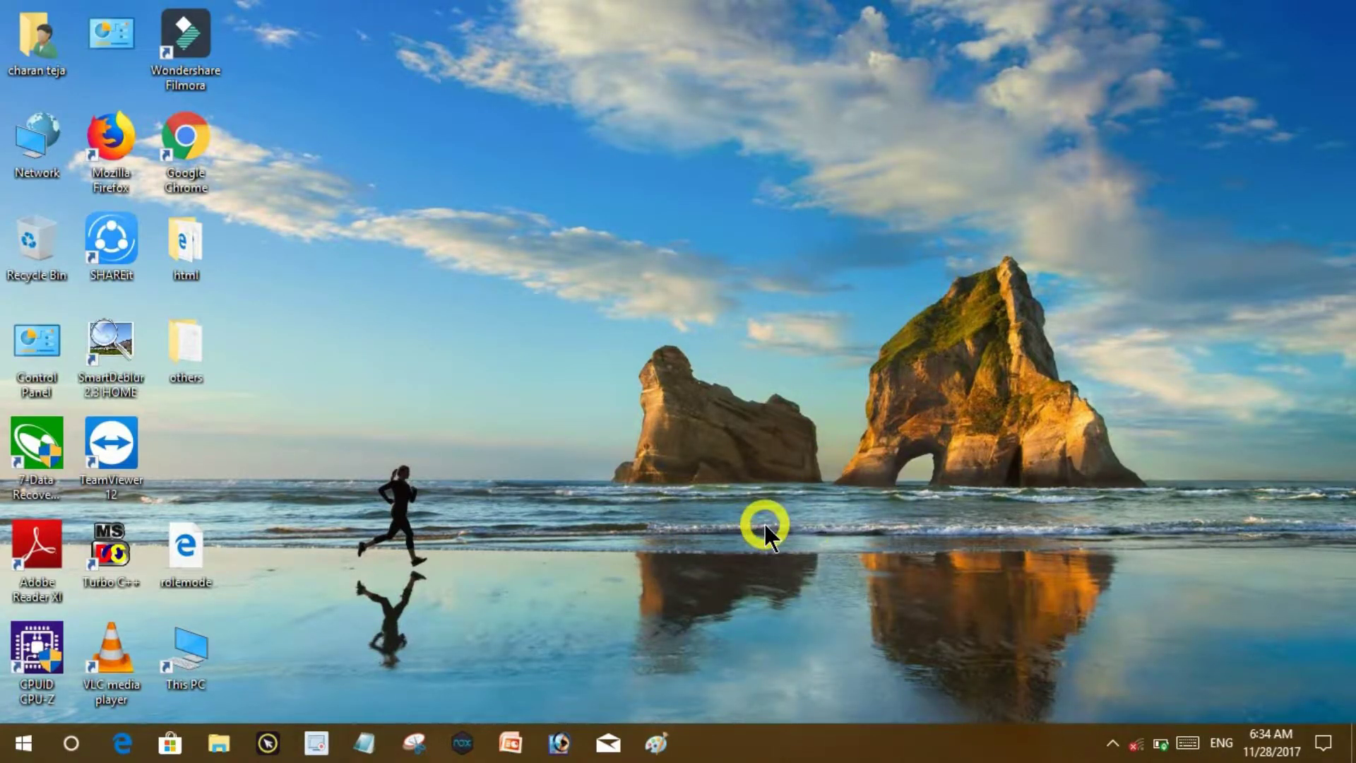
key(super+r)
text(n)
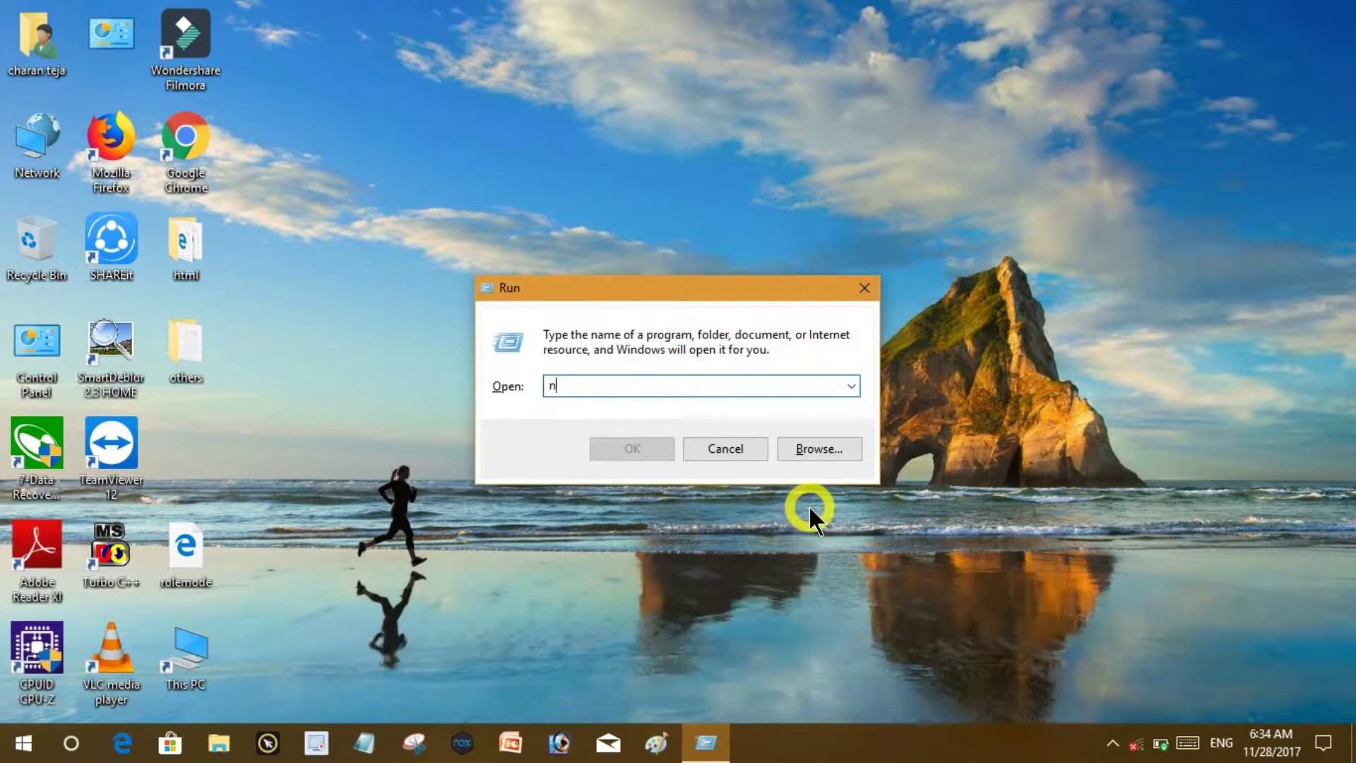
text(otepad)
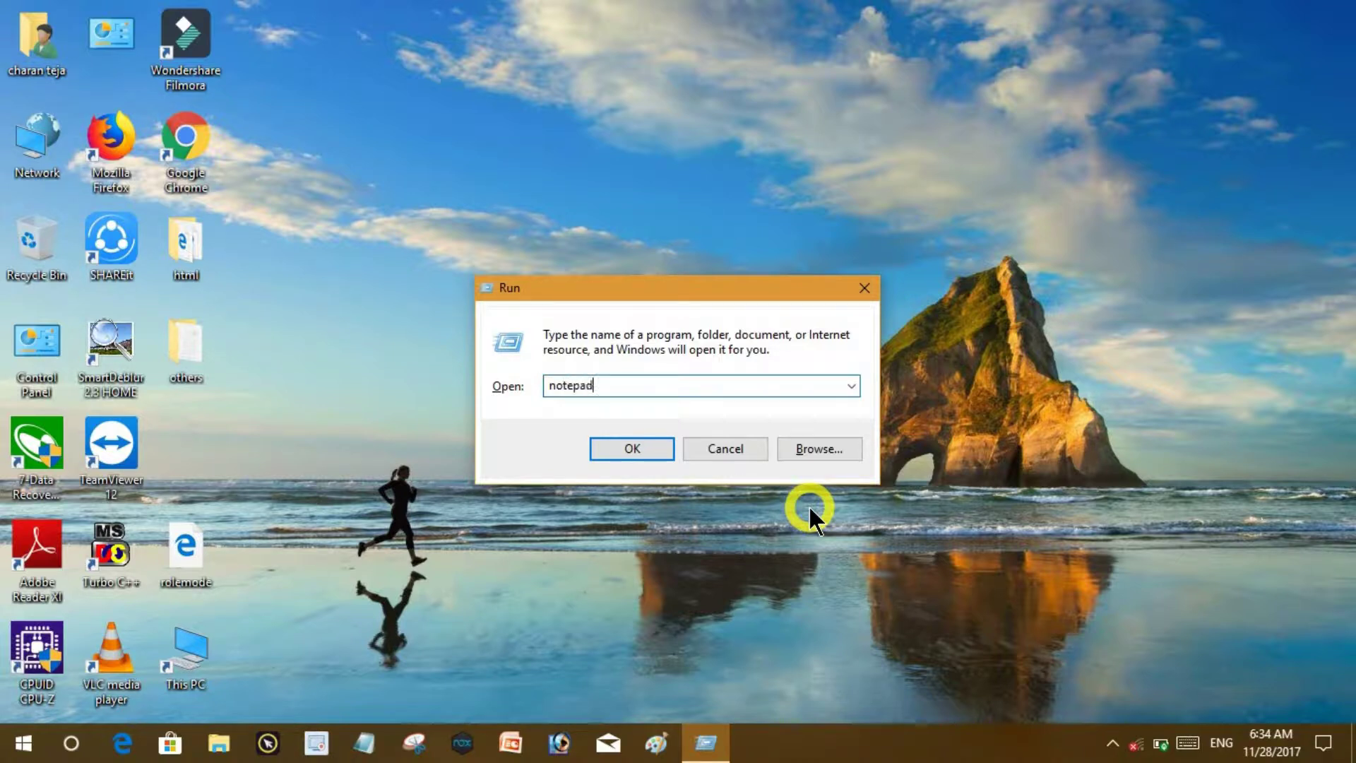
key(Return)
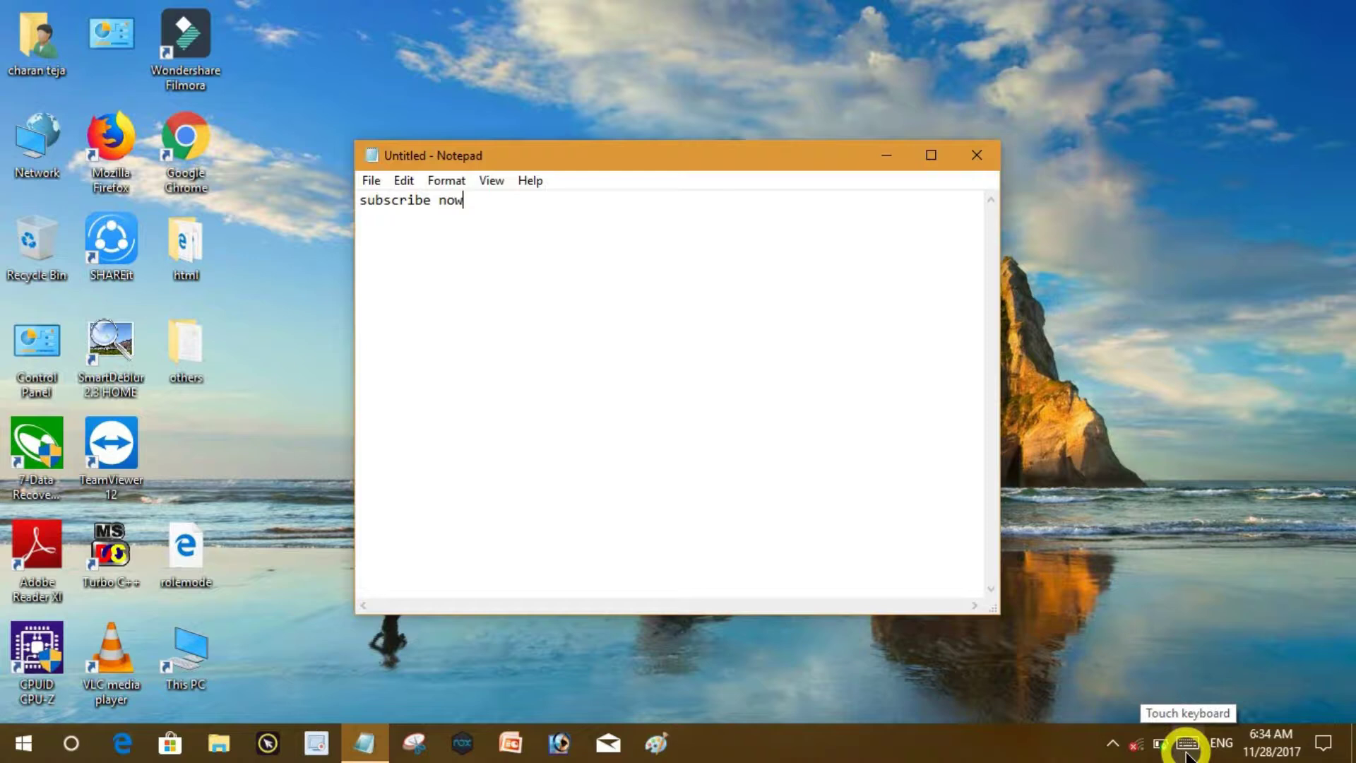
Bring up the date-and-time calendar from the taskbar's system tray.
click(1270, 743)
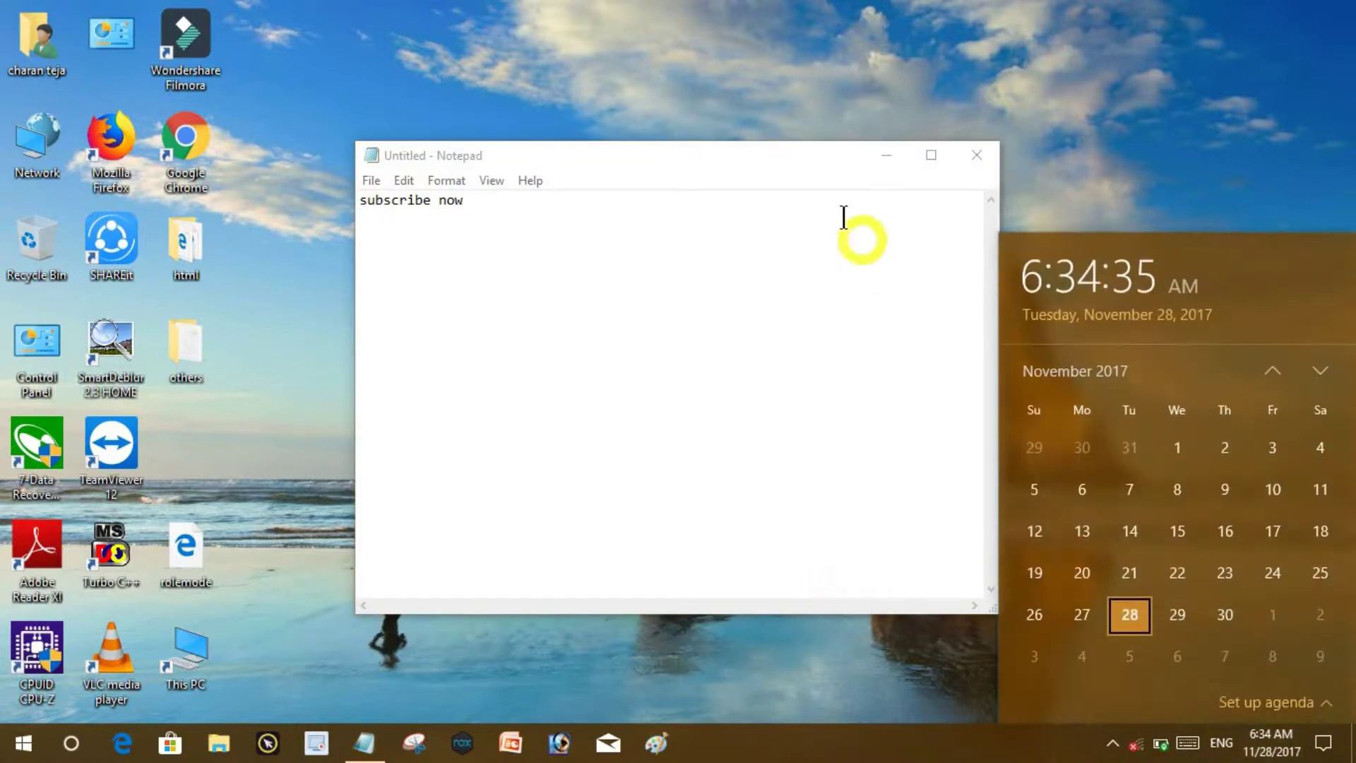
Open the touch keyboard over the Notepad note and switch it to the emoji panel.
click(1186, 743)
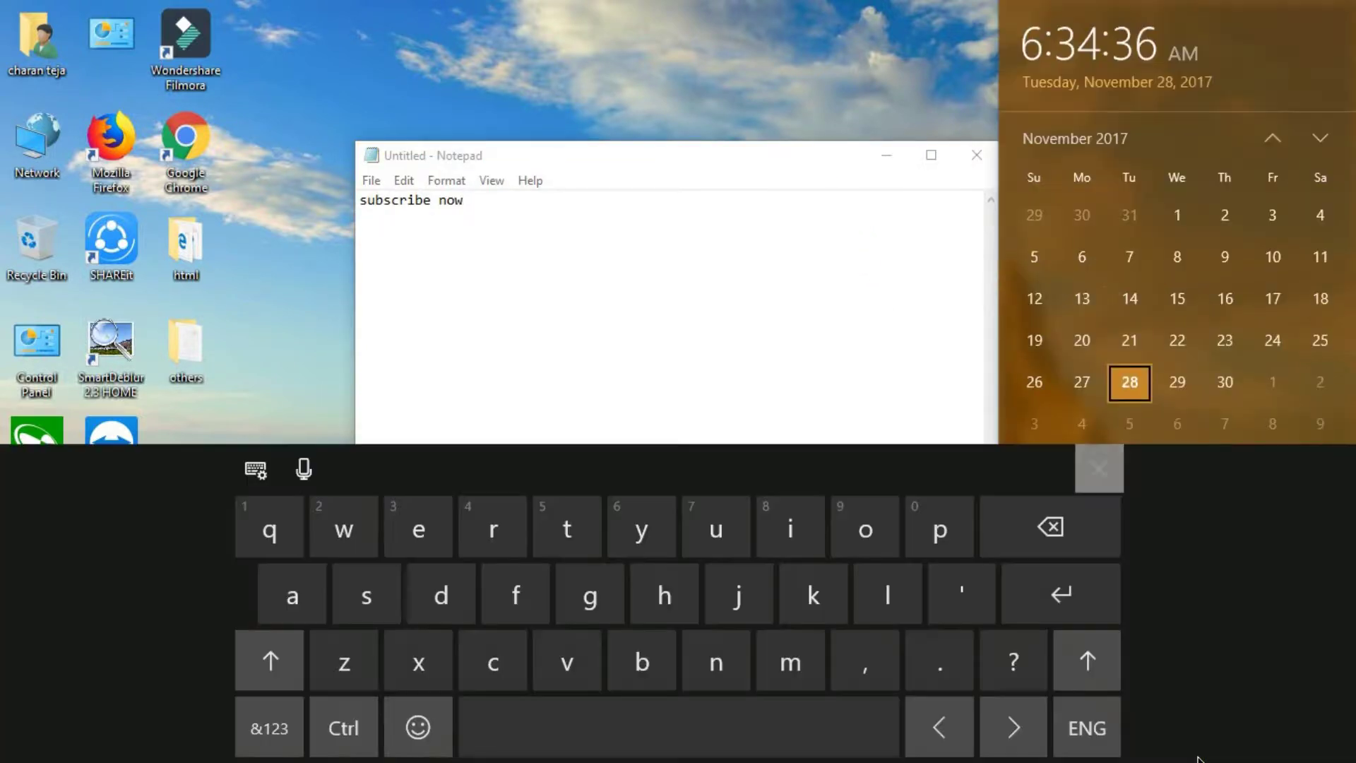
click(659, 178)
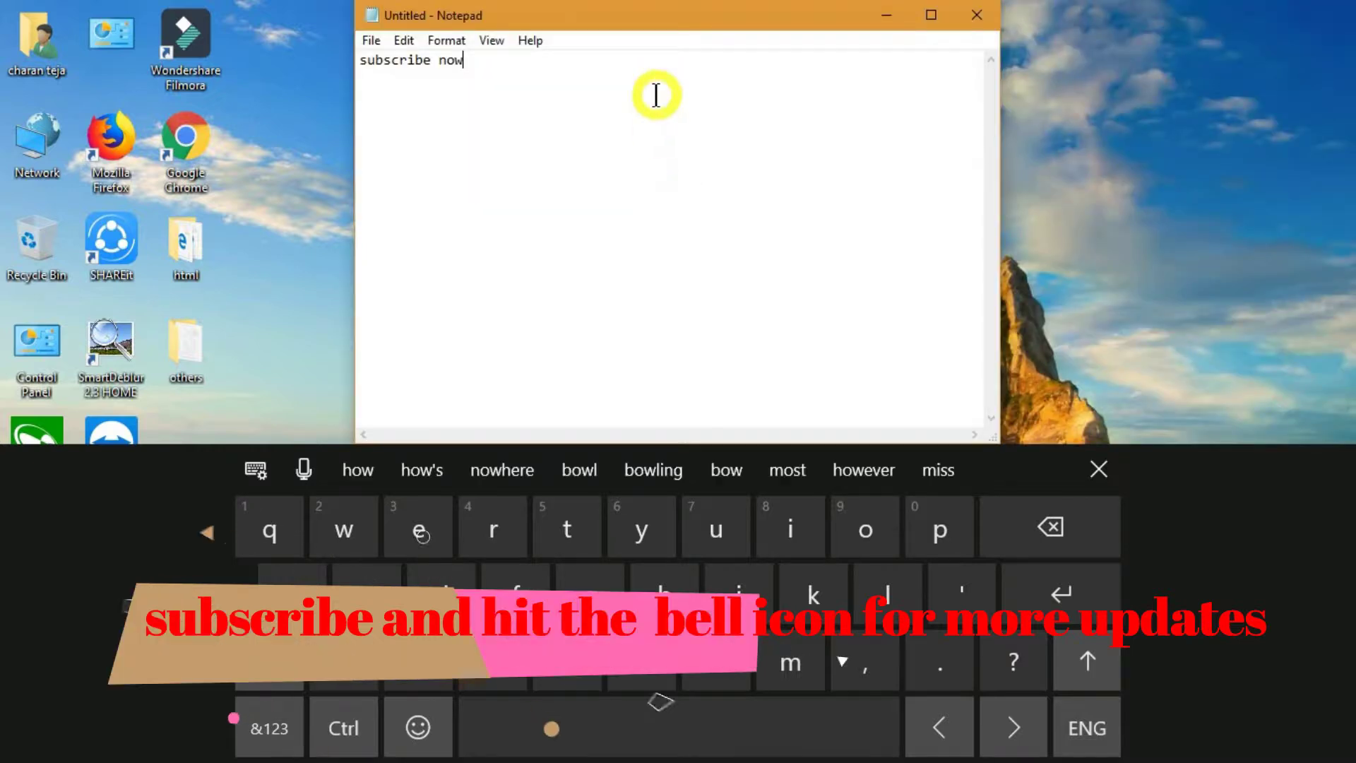
click(678, 728)
click(418, 728)
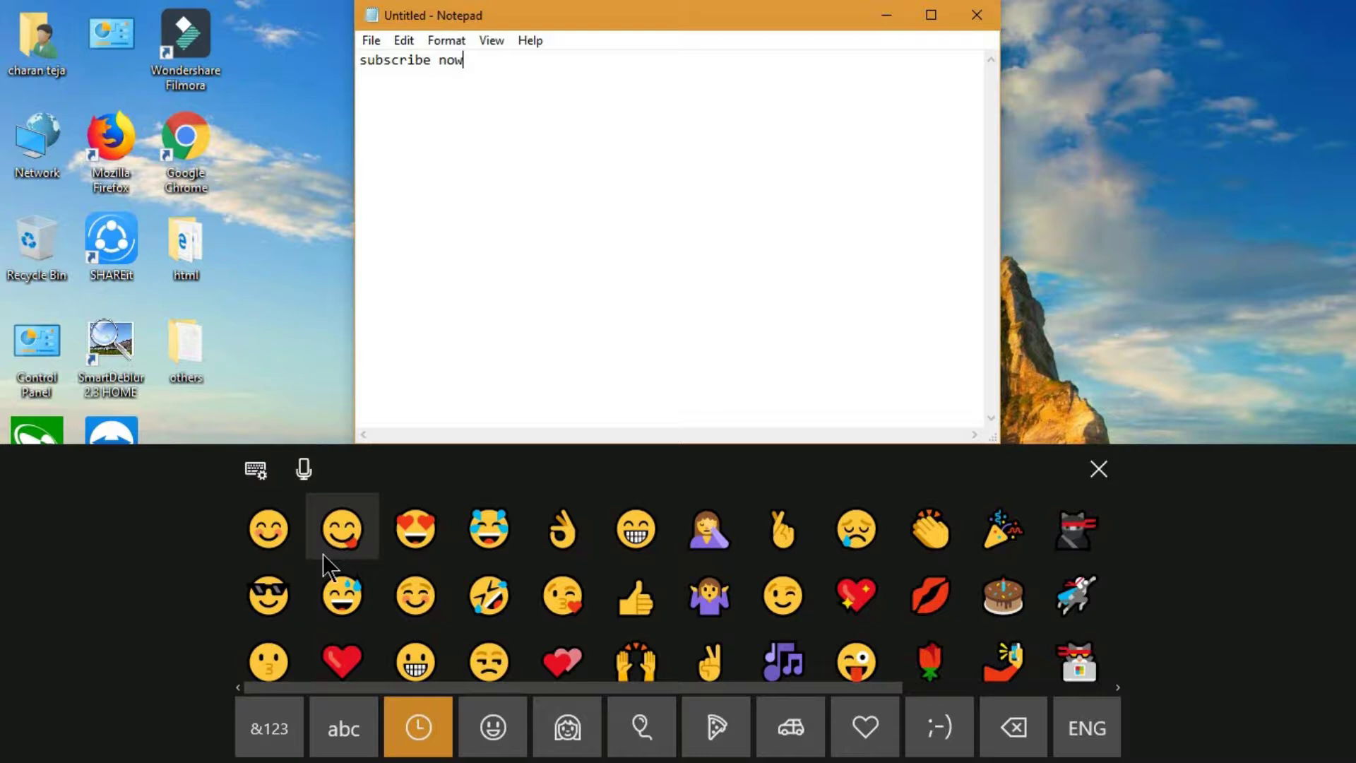
Insert three smiley emojis and a heart after 'subscribe now', then close the touch keyboard.
click(269, 596)
click(342, 595)
click(416, 529)
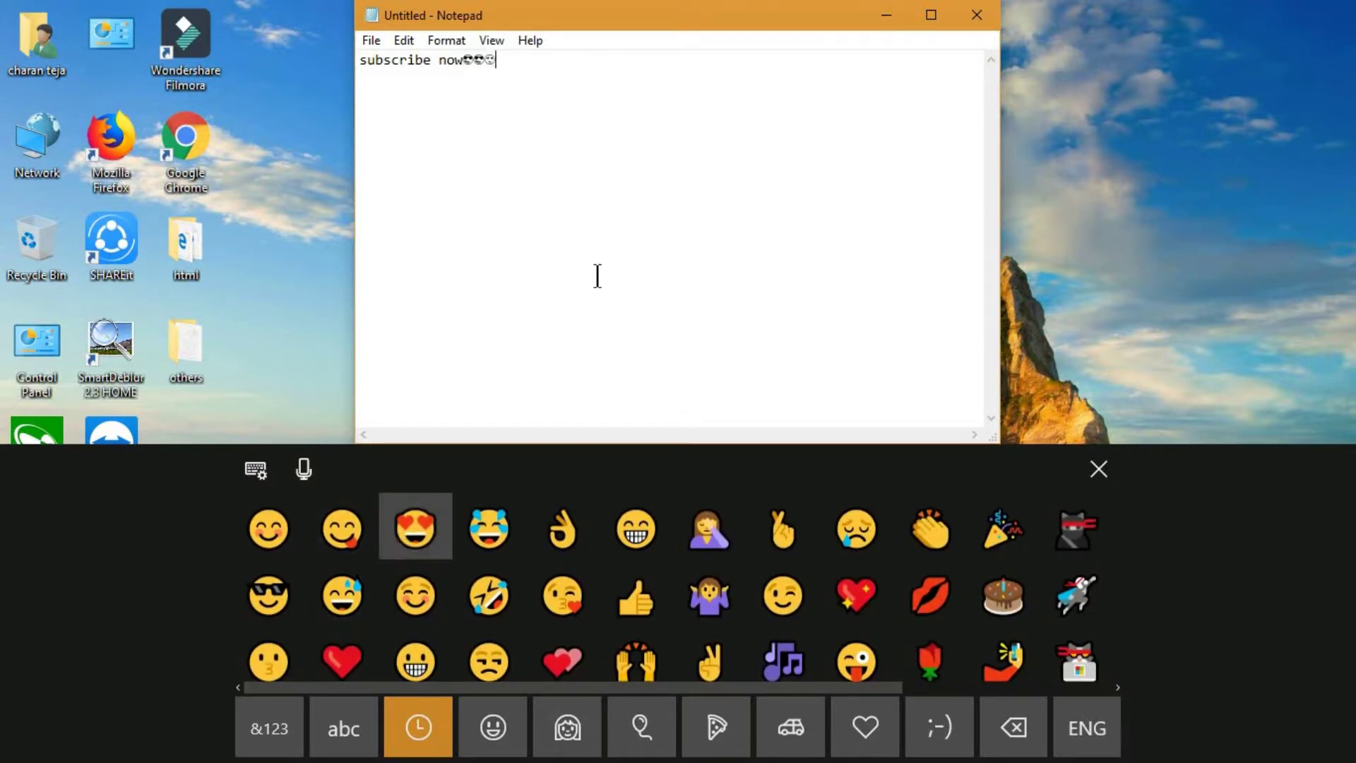
click(343, 663)
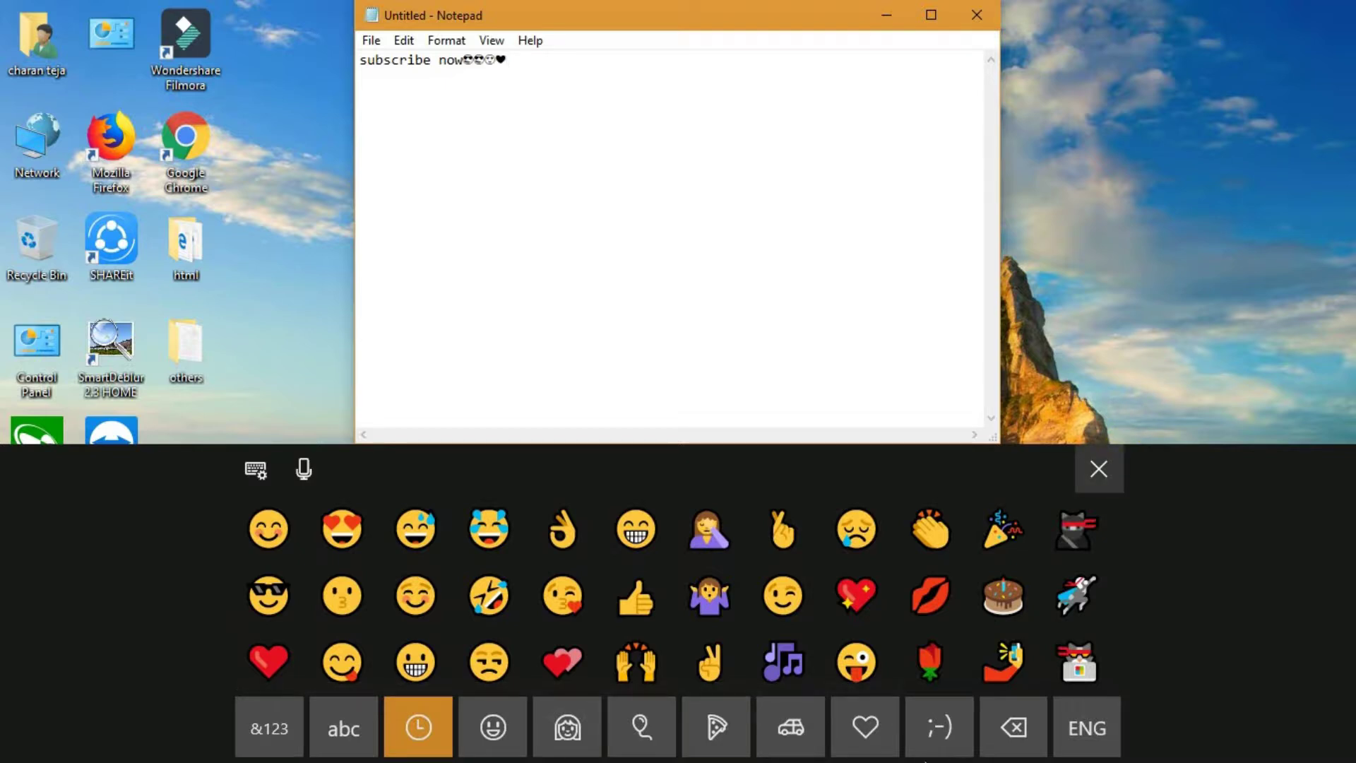
click(866, 728)
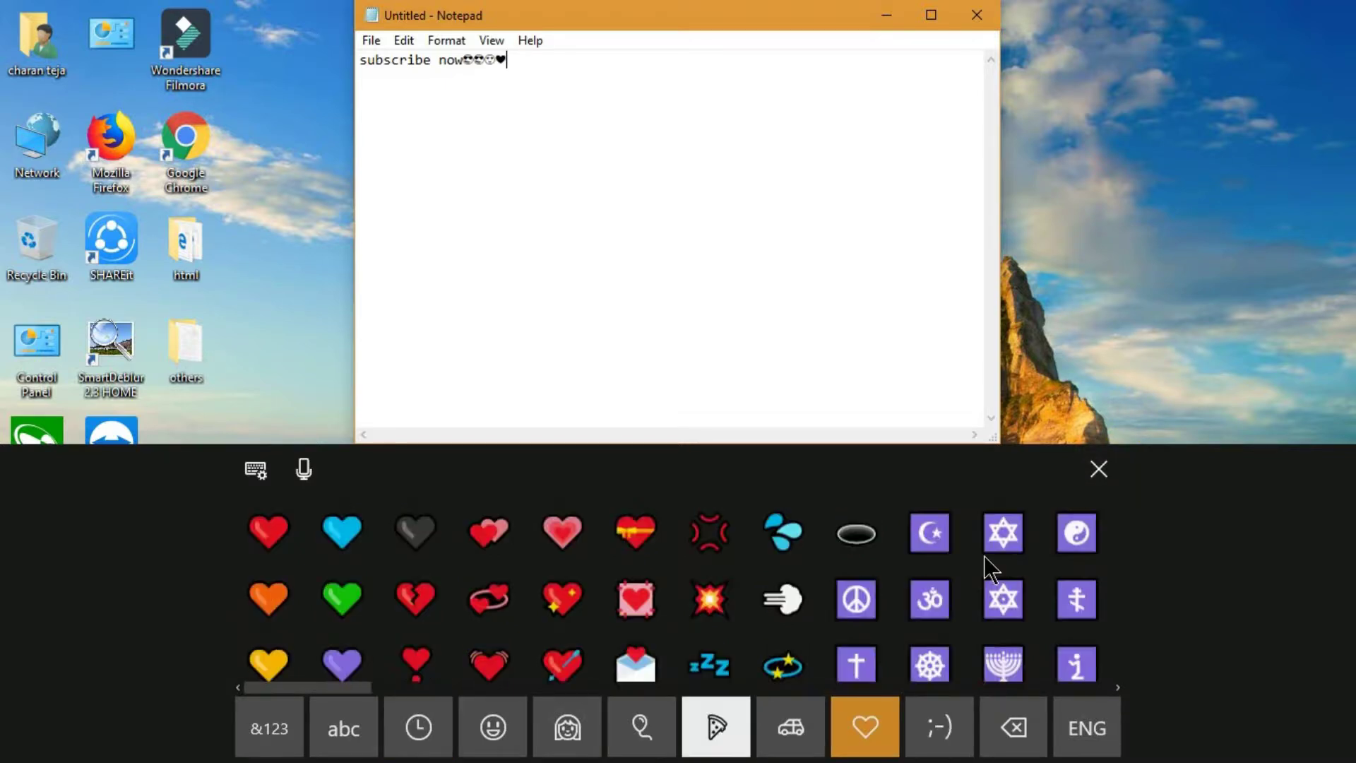
click(1098, 469)
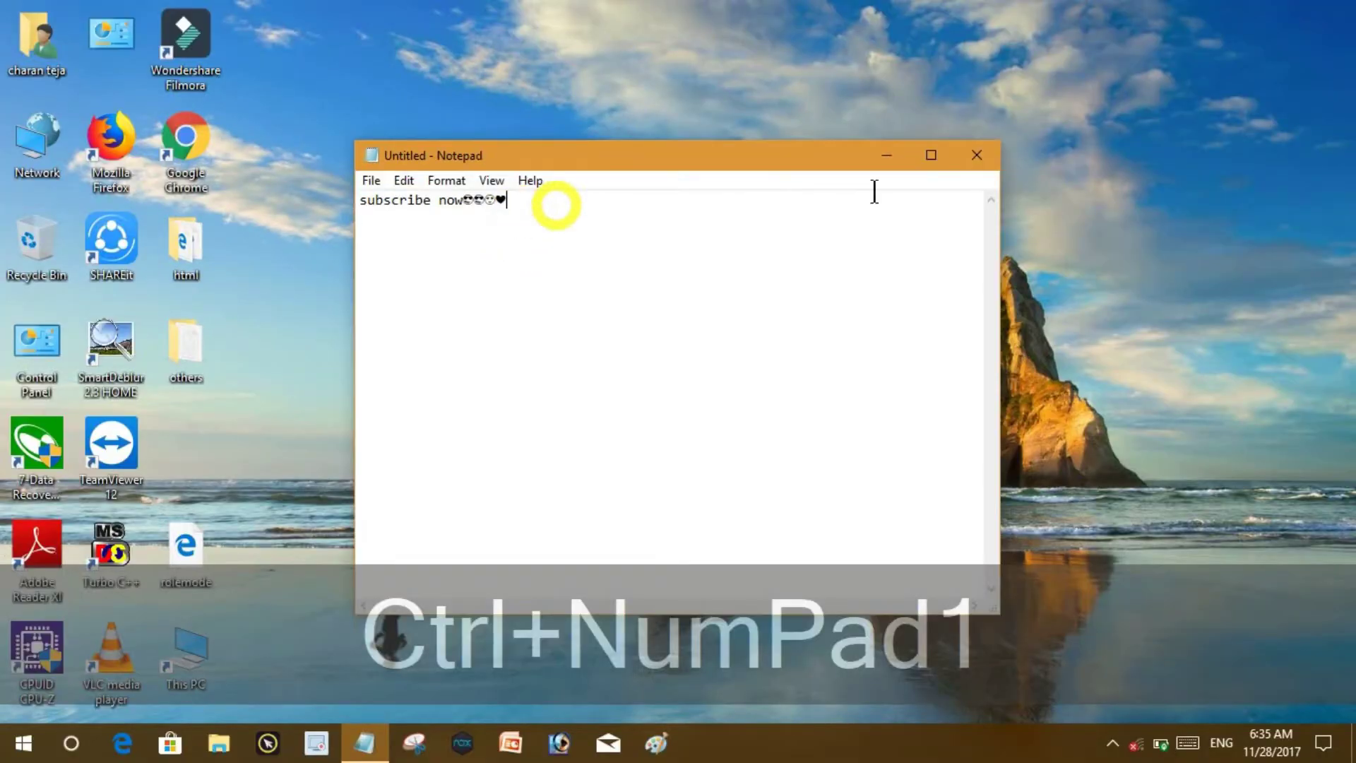
Close the Notepad window, which brings up the save-changes prompt.
click(974, 155)
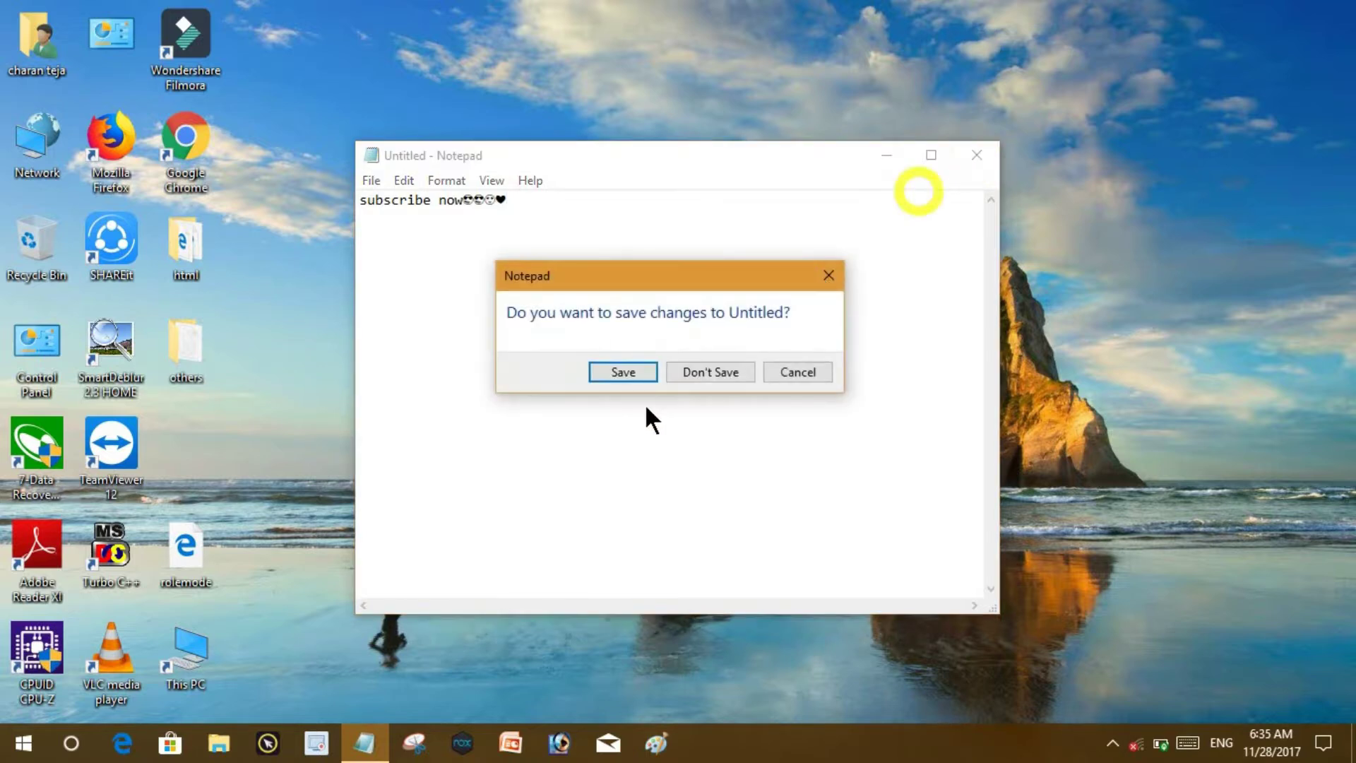
Discard the note without saving, check the taskbar menu, then open the desktop menu.
click(706, 372)
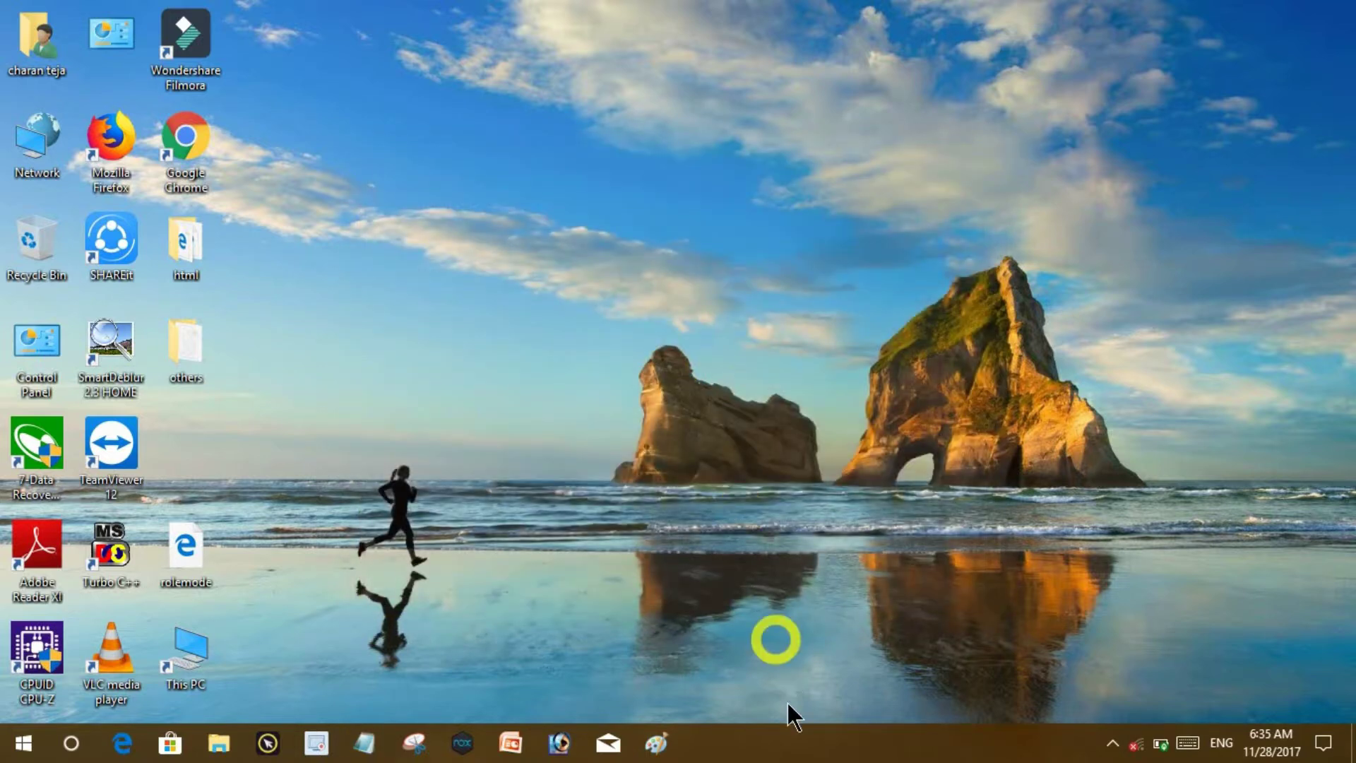
right_click(794, 750)
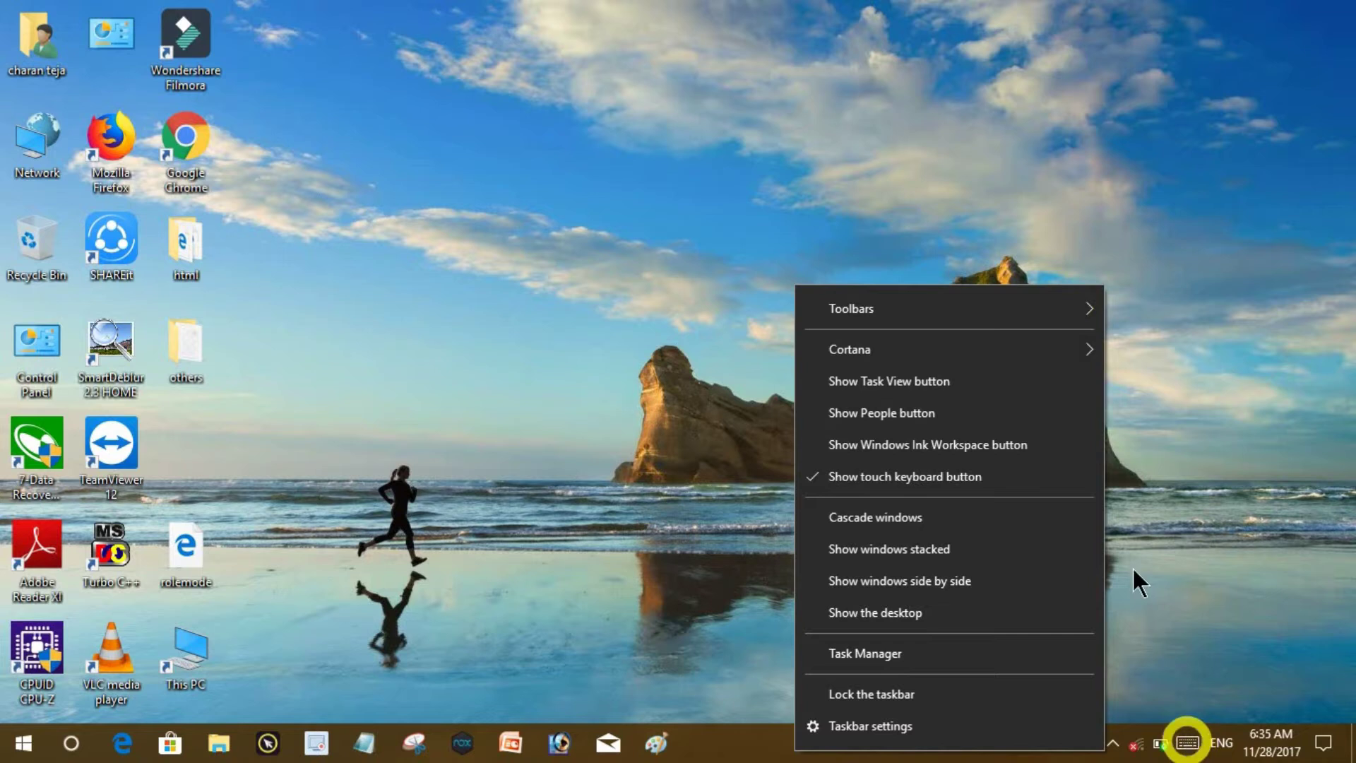
click(1153, 333)
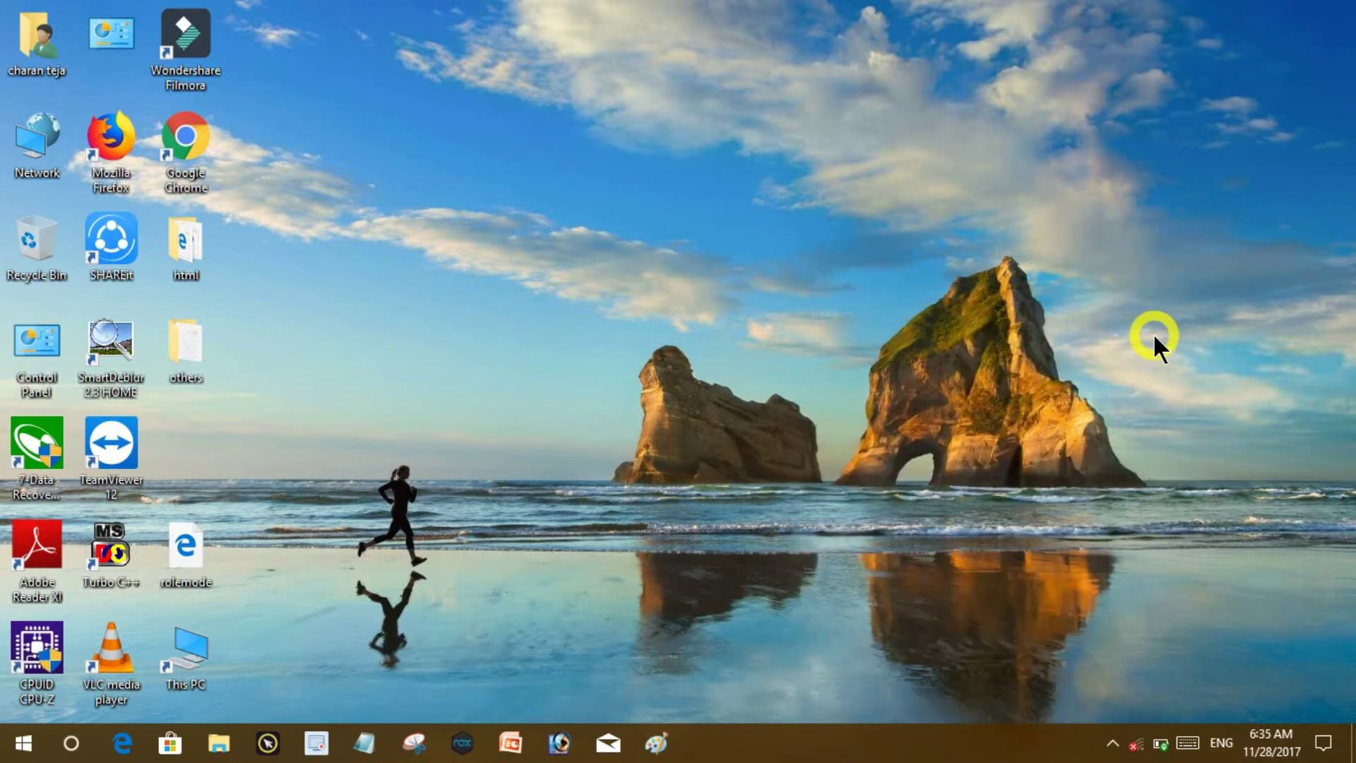
right_click(565, 113)
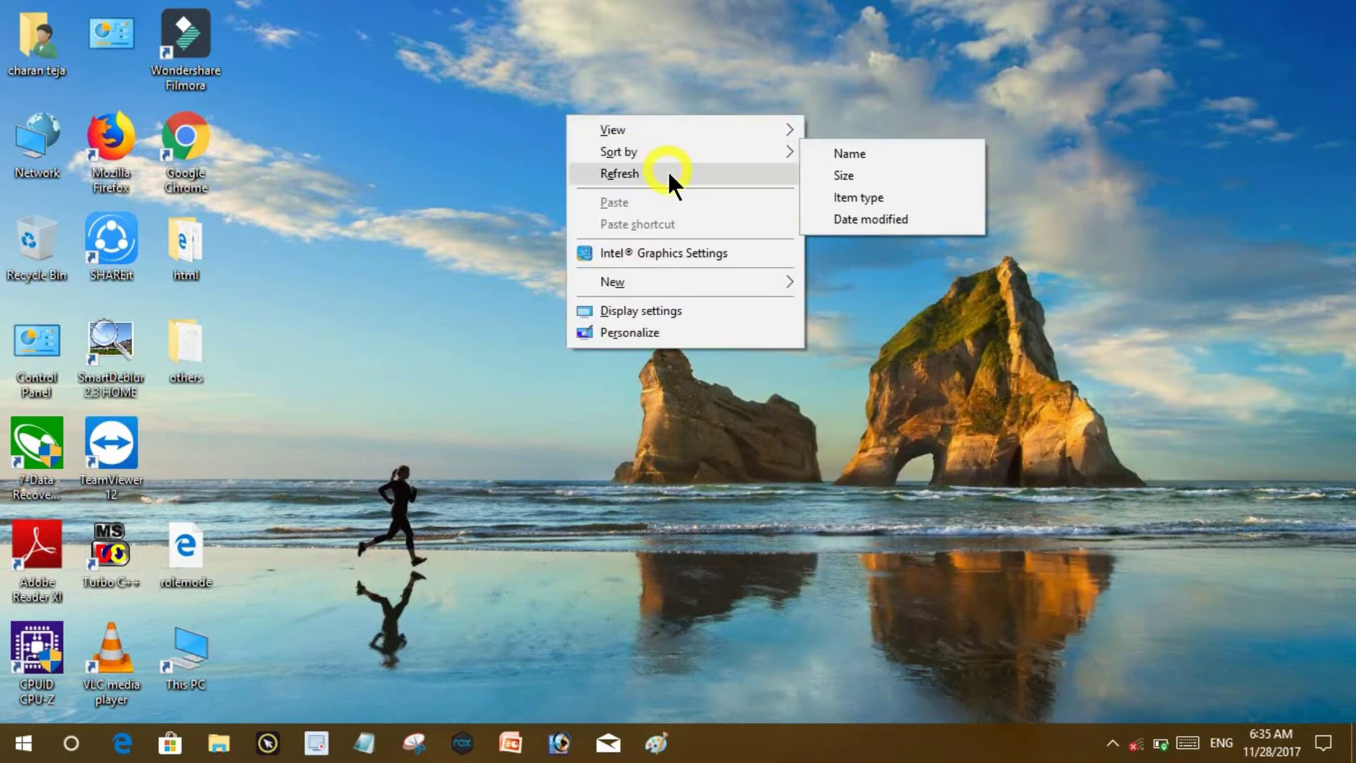